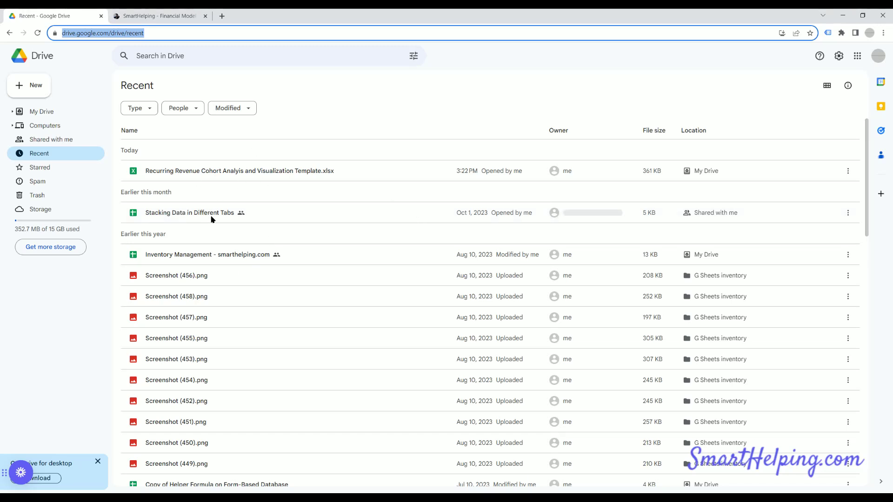
Upload SaaS MRR Calculator.xlsx from the computer to Google Drive using New > File upload.
click(34, 87)
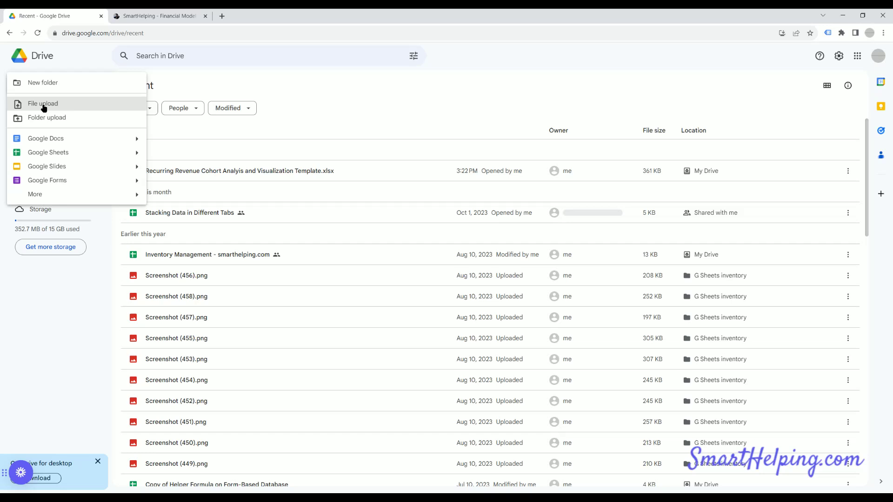
click(21, 105)
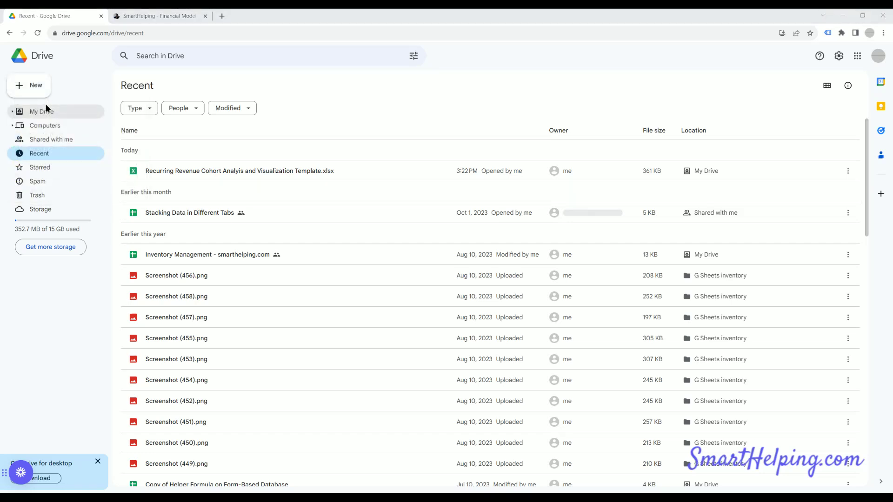
double_click(212, 206)
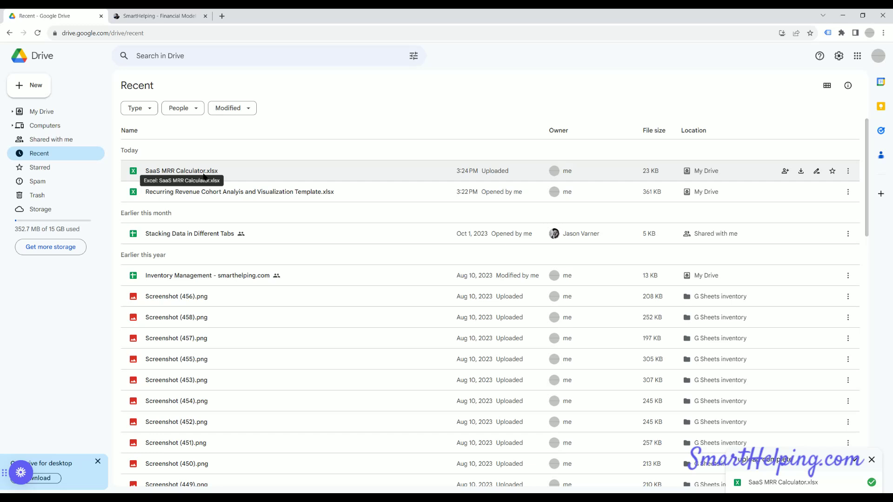
Open the uploaded SaaS MRR Calculator.xlsx in Google Sheets.
double_click(179, 174)
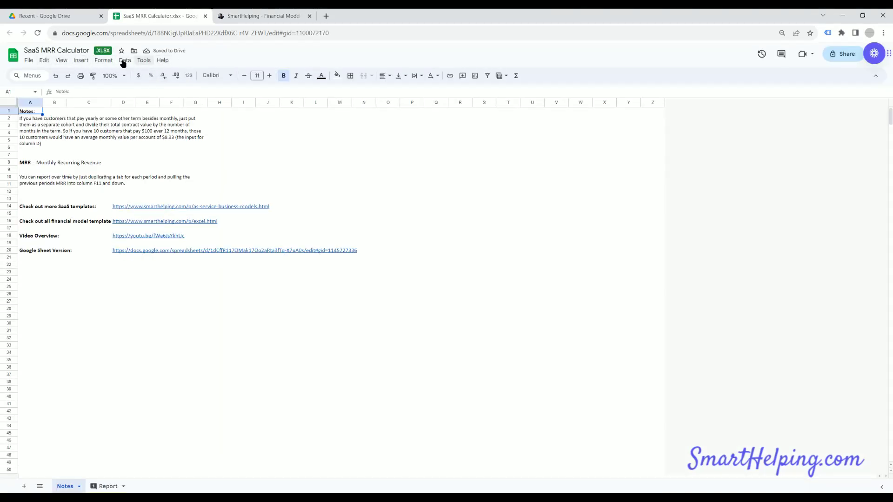
click(148, 63)
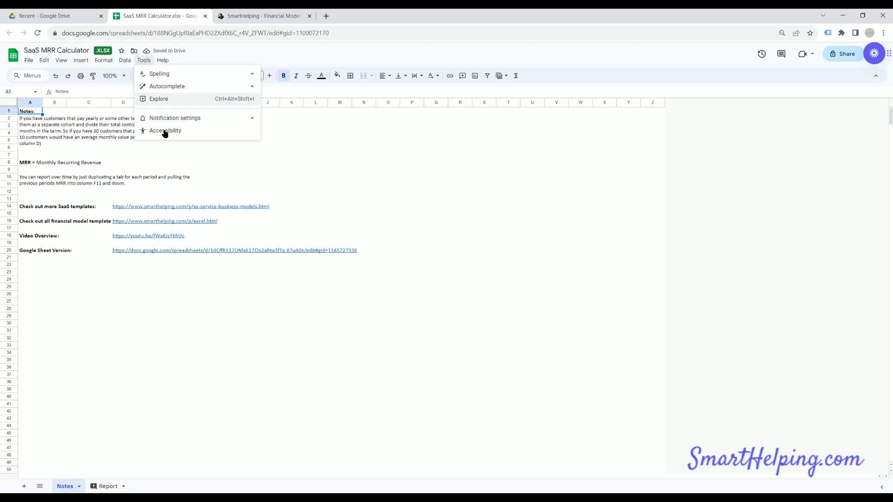
click(171, 316)
Make a copy of the workbook named Copy of SaaS MRR Calculator.
click(28, 60)
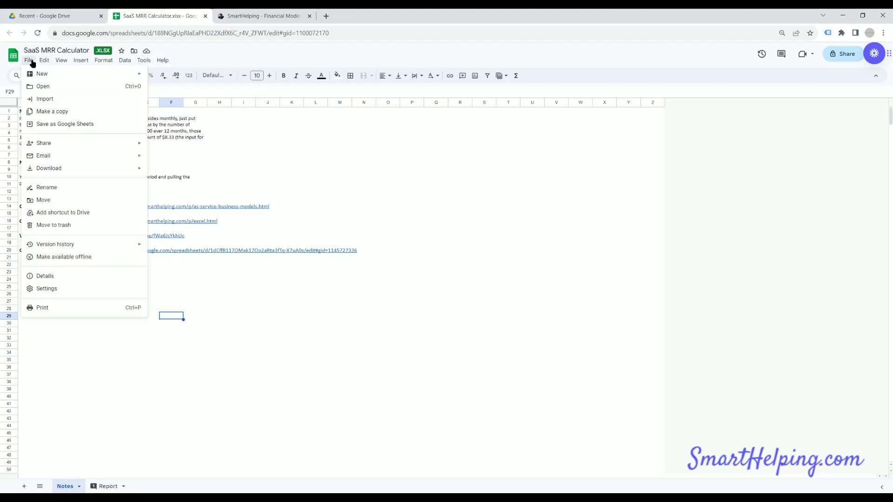
click(60, 114)
click(479, 320)
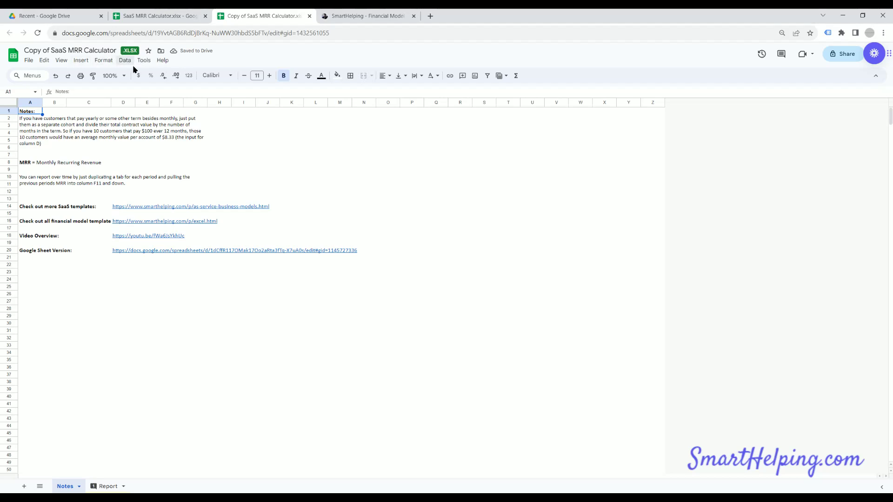
click(411, 345)
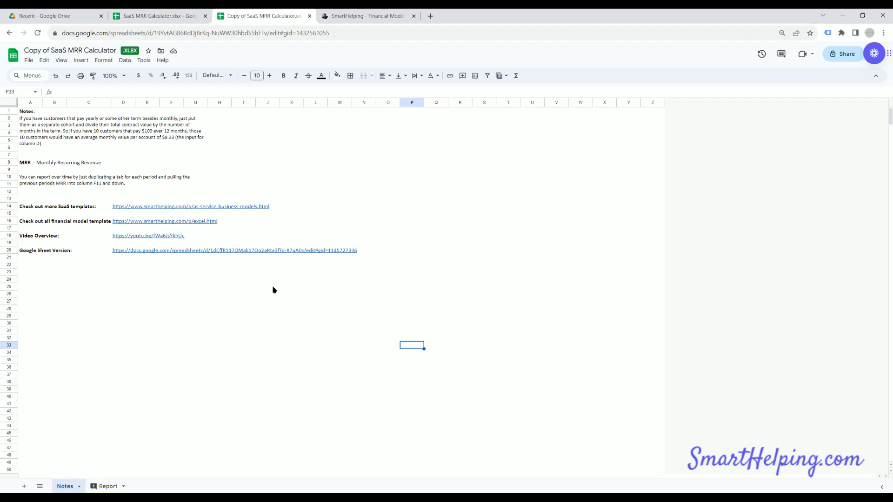
click(442, 222)
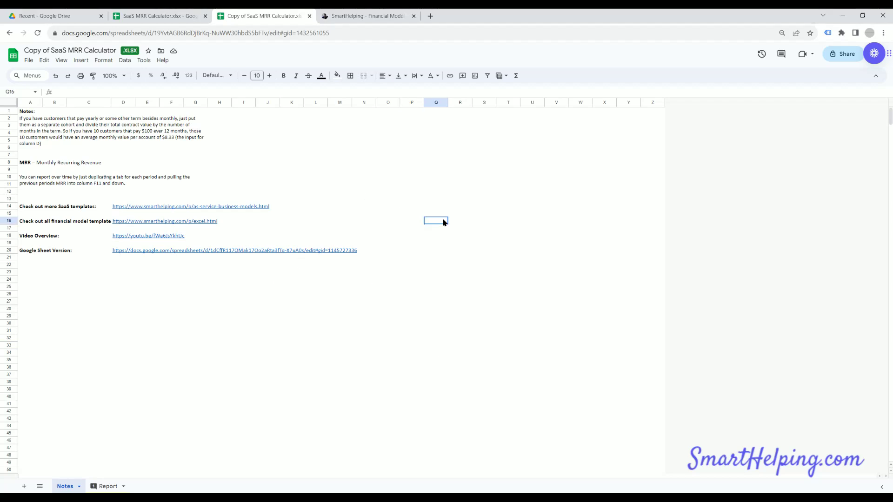
click(409, 192)
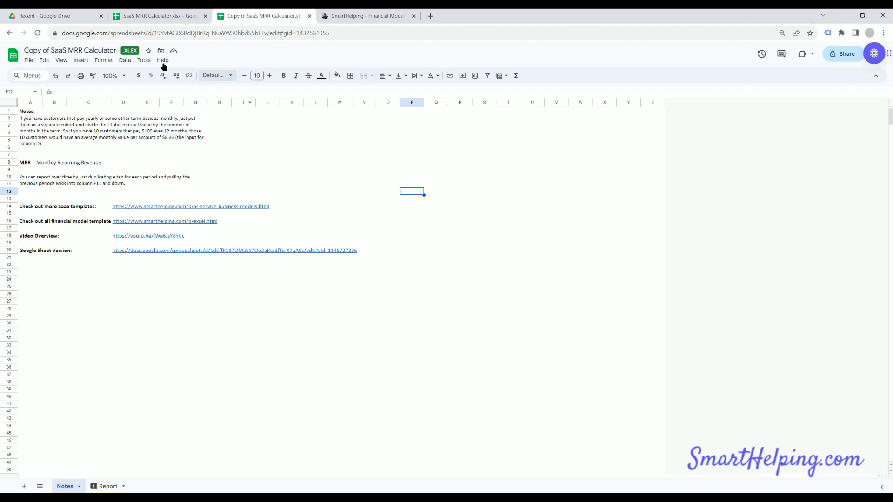
Create a new blank Google Sheets spreadsheet from Drive's New menu.
click(73, 19)
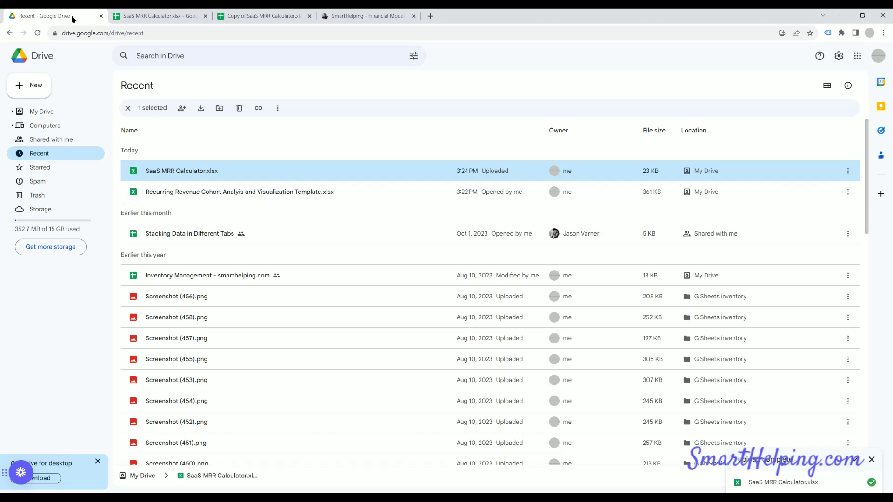
click(32, 87)
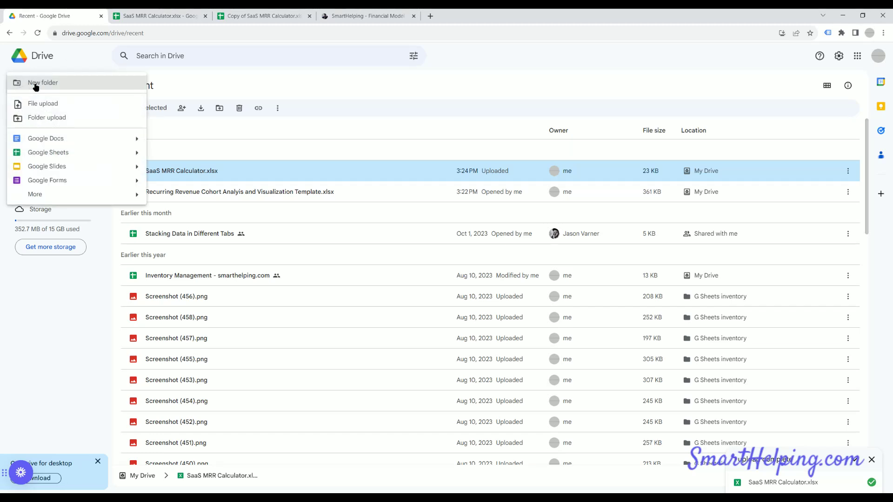
click(49, 153)
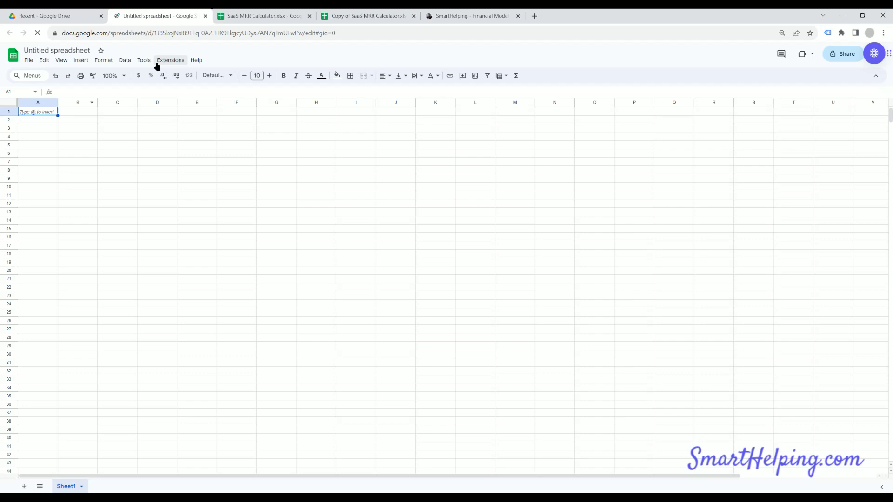
Open an Apps Script project for the new spreadsheet, then close it.
click(170, 60)
click(182, 99)
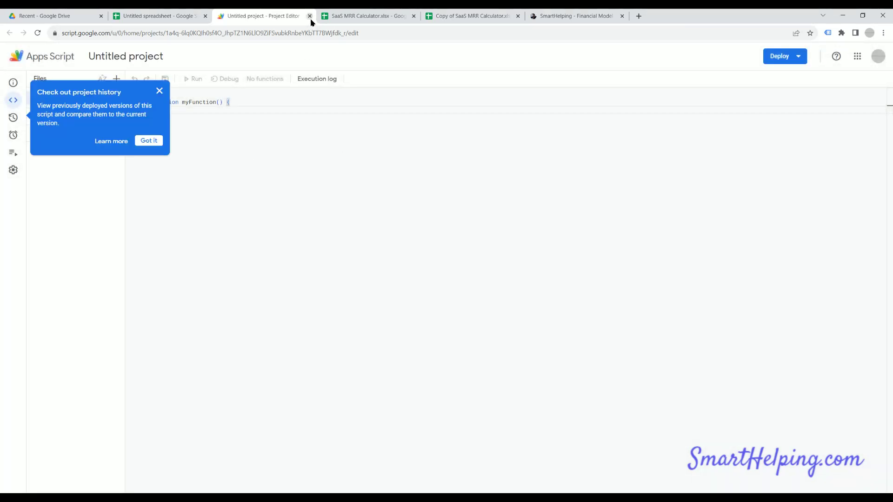
click(310, 17)
On the Report sheet, review the B2:H30 MRR table and its change formulas like =E14-F14.
click(257, 18)
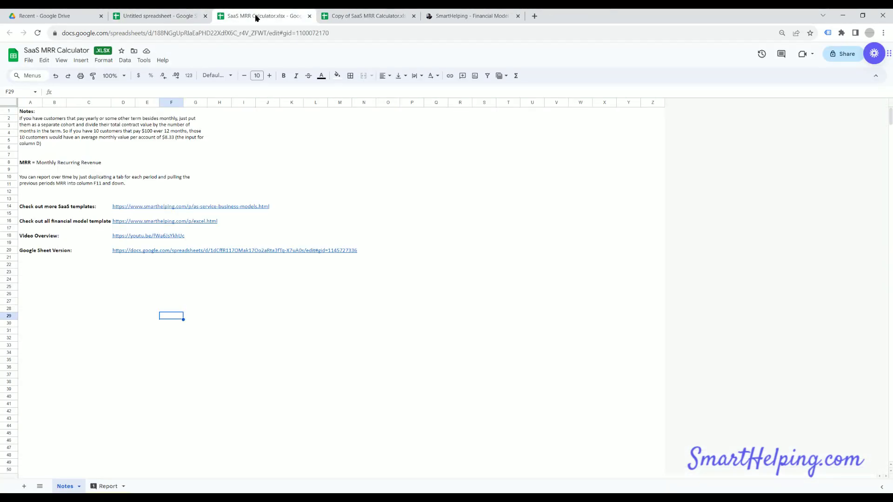
click(108, 486)
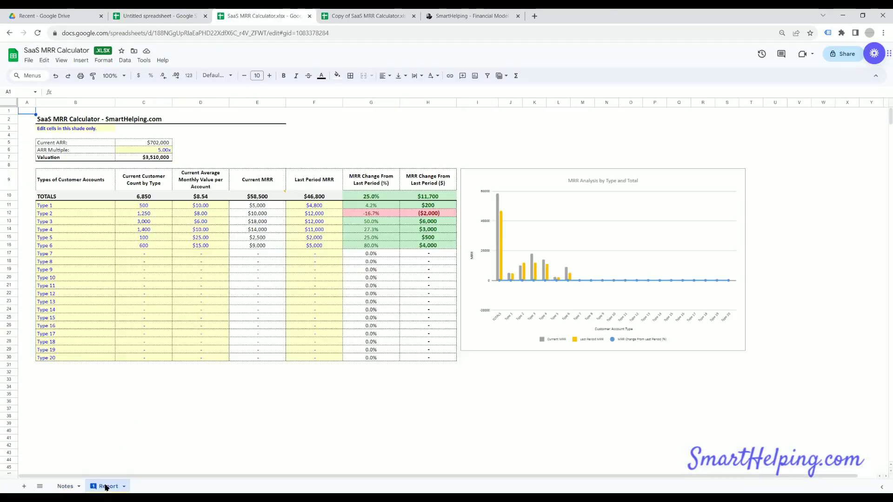
click(201, 416)
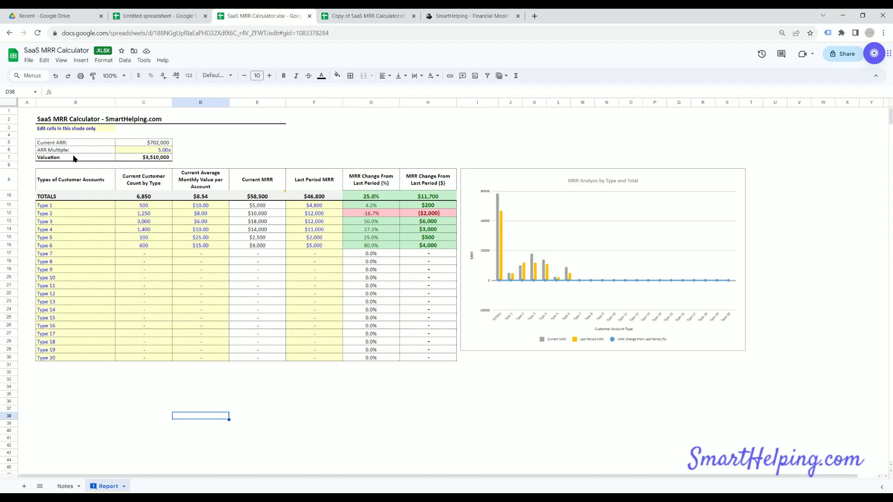
drag(45, 122, 431, 355)
click(403, 285)
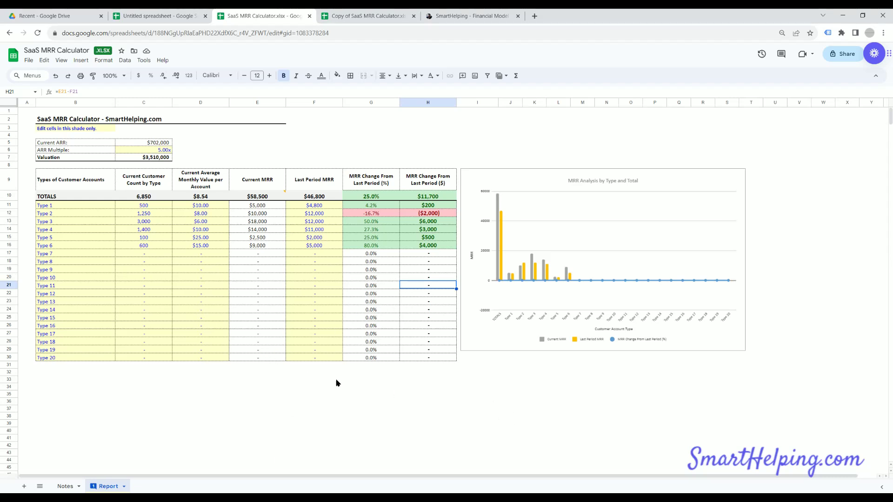
drag(346, 378, 467, 446)
click(143, 205)
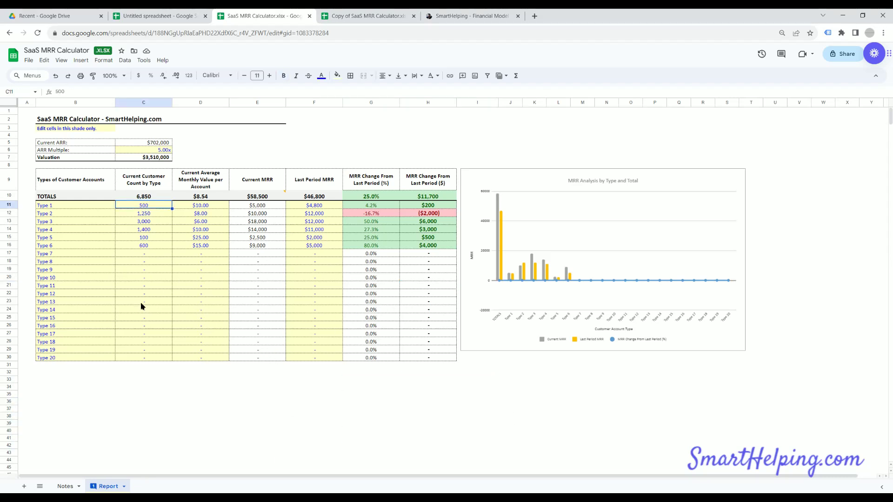
click(427, 270)
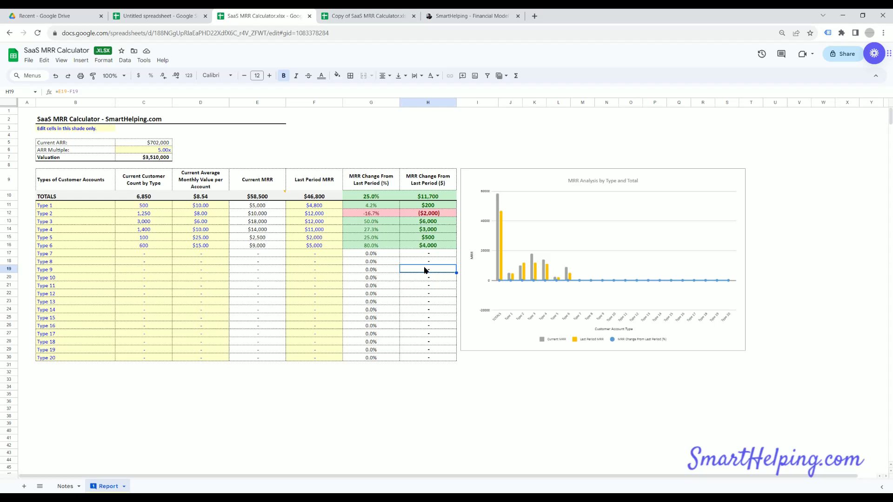
click(425, 230)
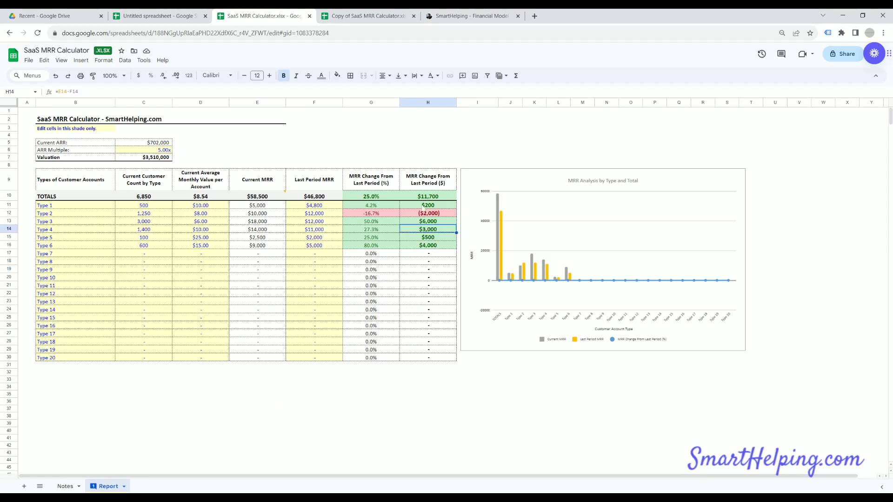
click(426, 205)
click(419, 277)
key(Left)
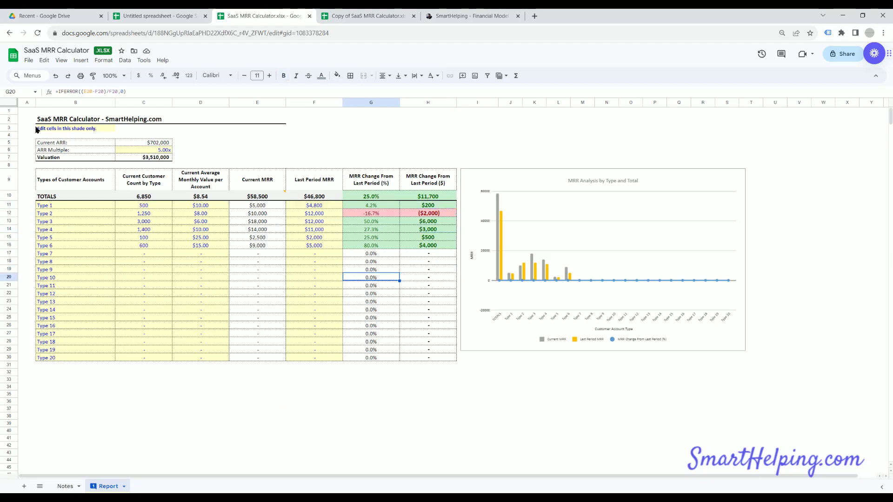
Select the entire Report sheet and copy it.
click(14, 104)
right_click(14, 104)
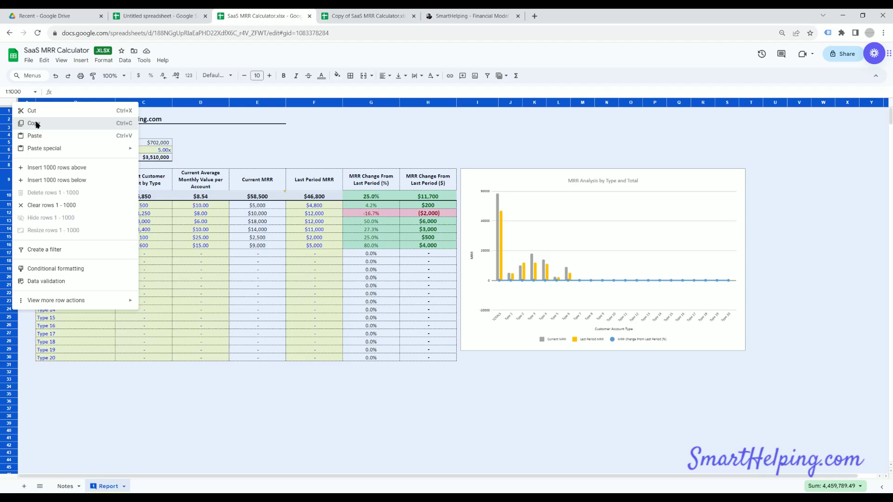
click(33, 123)
click(165, 17)
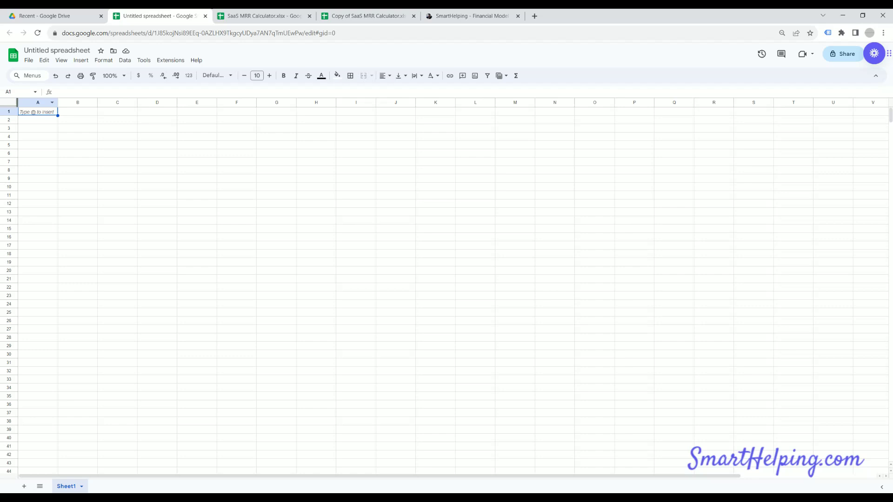
click(13, 104)
right_click(14, 105)
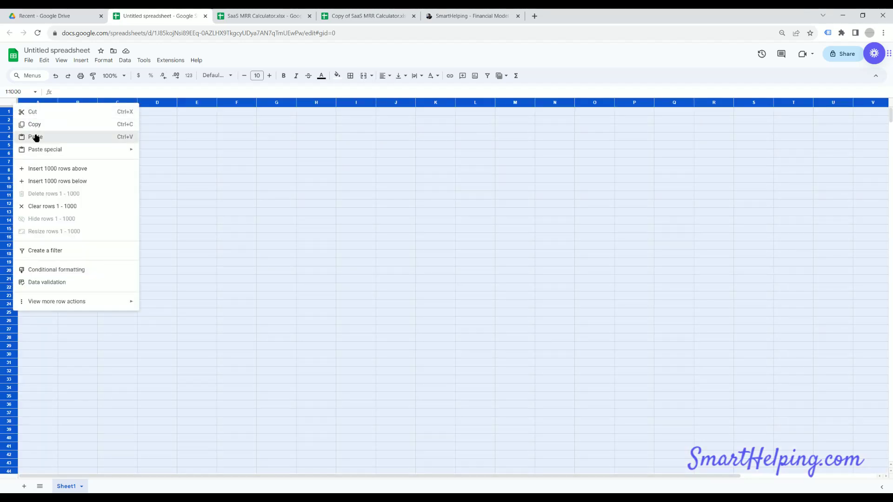
click(35, 137)
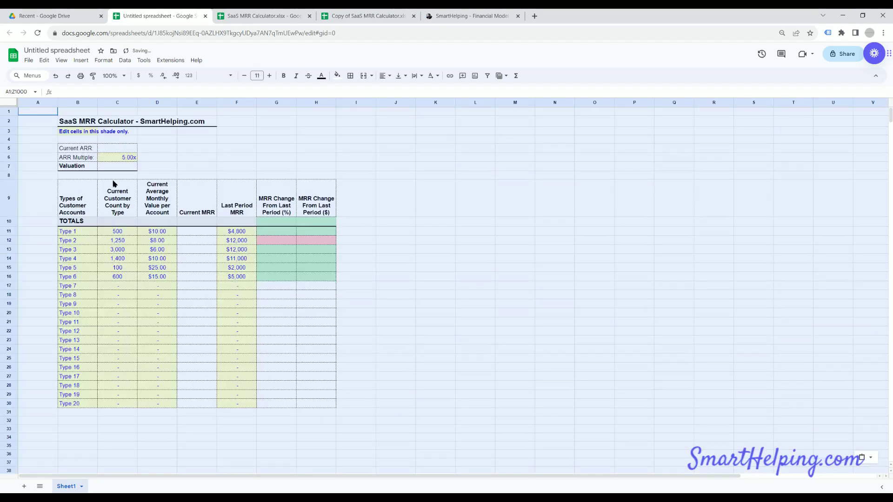
click(285, 254)
click(316, 253)
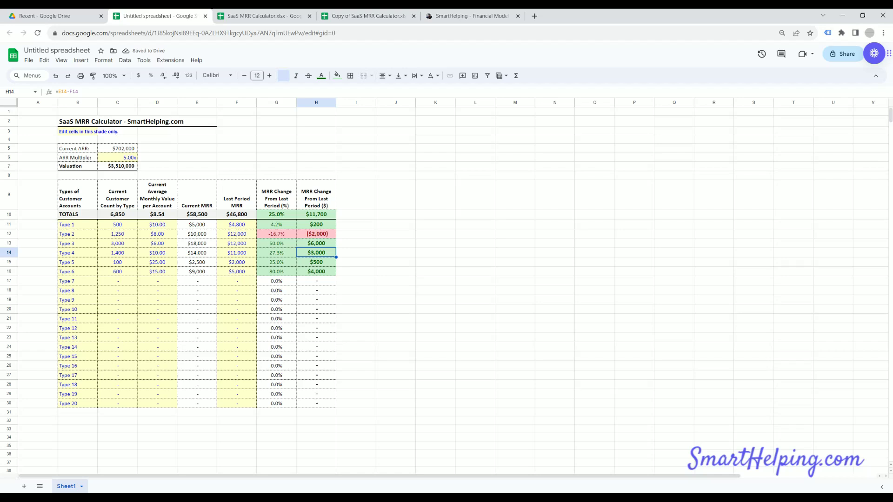
click(317, 290)
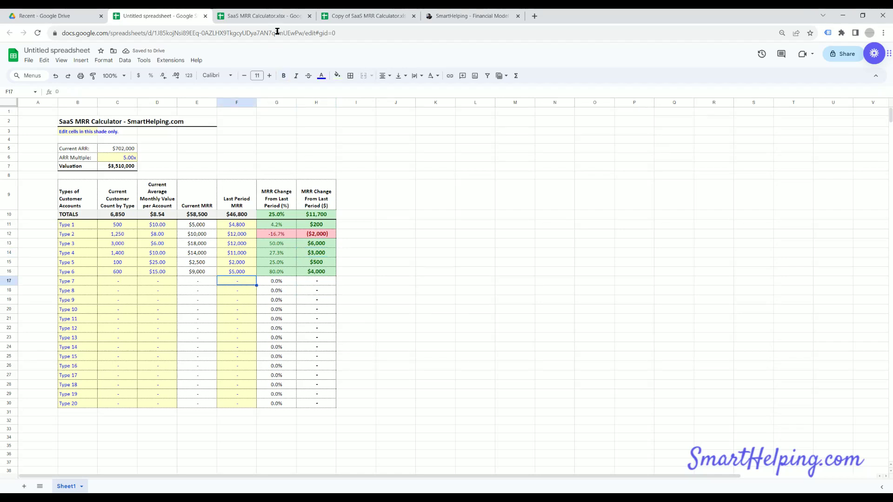
key(ctrl+Tab)
key(ctrl+shift+Tab)
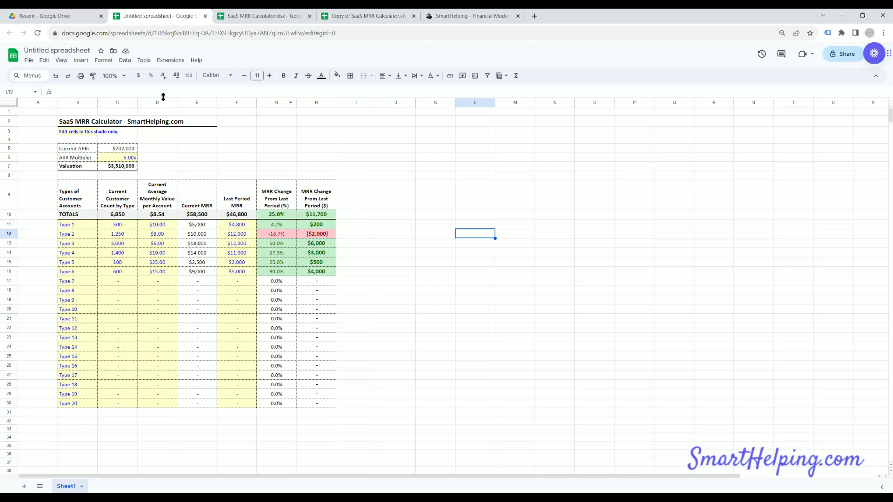
click(286, 249)
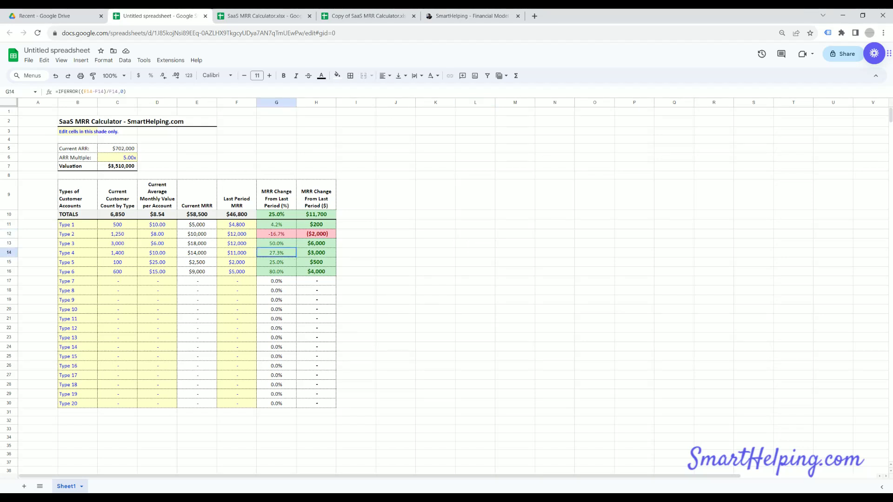
click(317, 263)
click(318, 300)
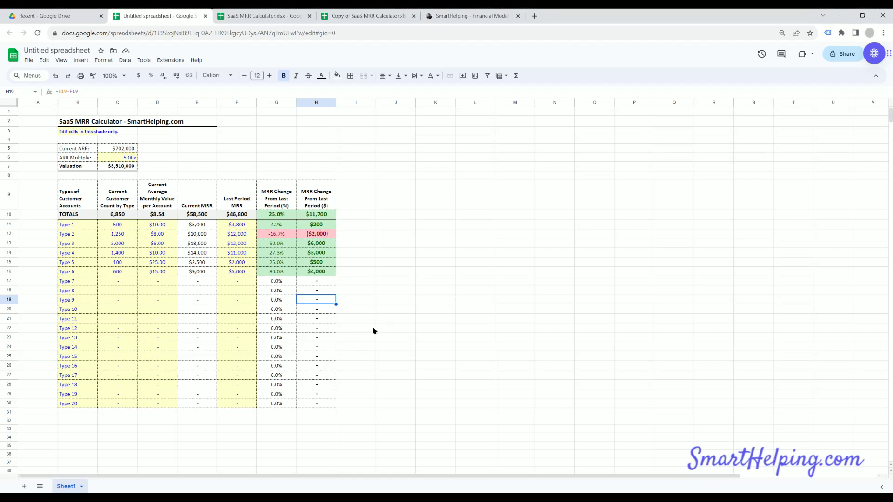
click(469, 339)
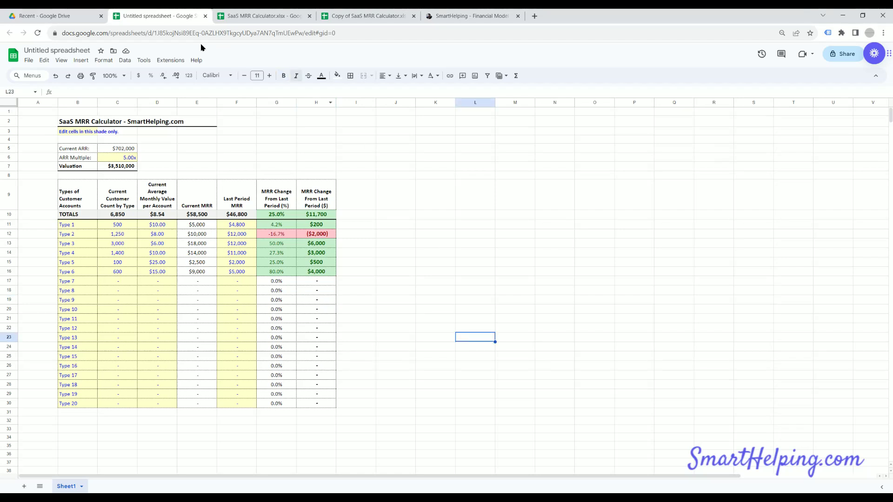
Confirm Extensions lists Apps Script in the pasted copy, then return to the original xlsx Report sheet.
click(171, 60)
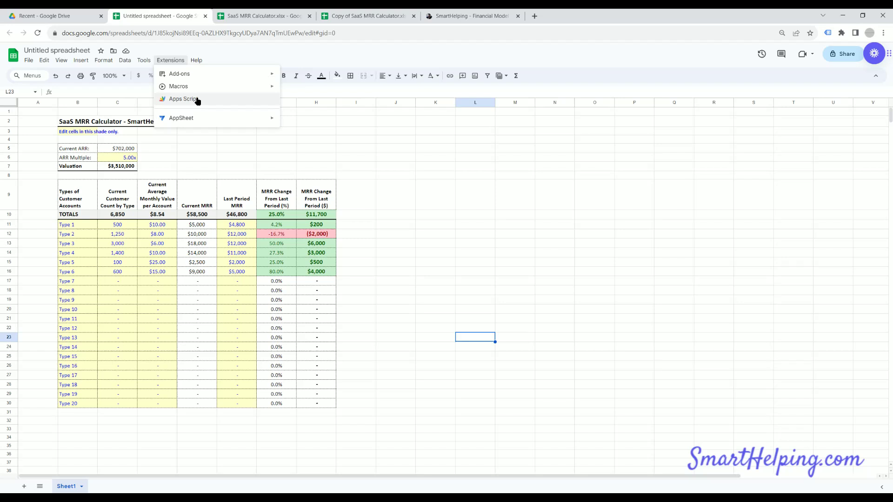
click(530, 237)
click(519, 264)
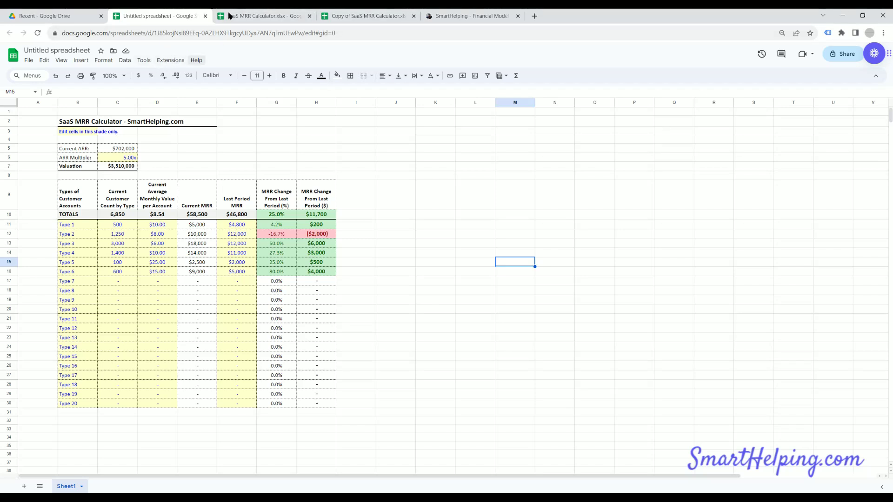
click(258, 17)
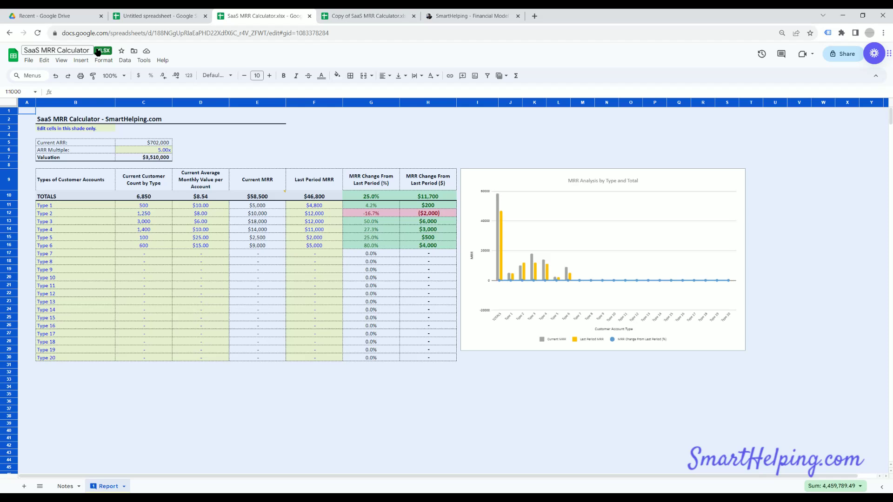
Compare the original xlsx Report sheet with the Untitled copy, ending on the pasted MRR table.
click(168, 36)
click(201, 263)
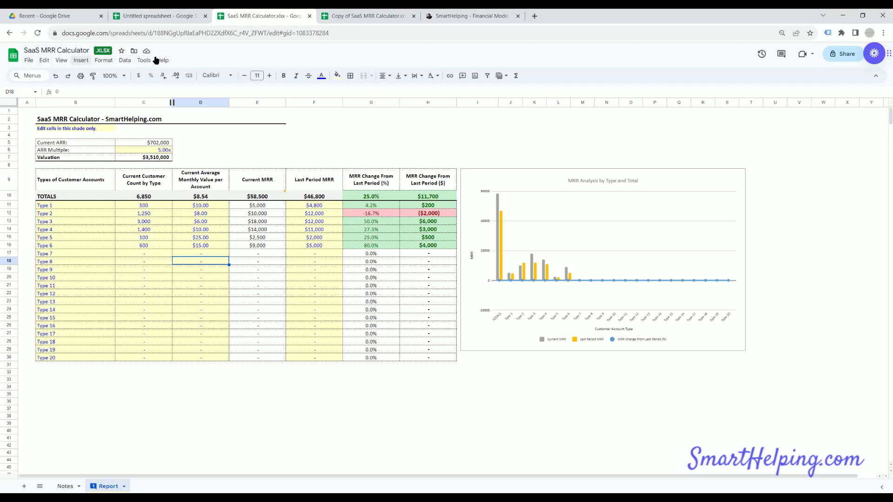
click(152, 16)
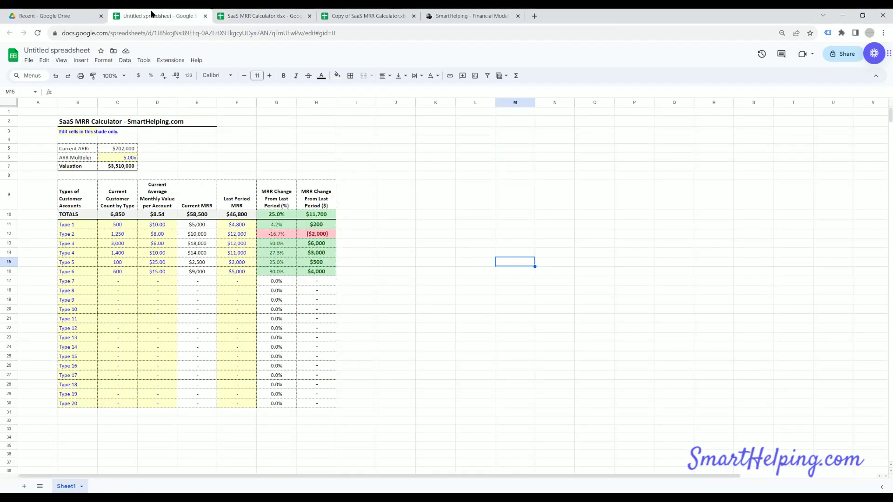
key(ctrl+Tab)
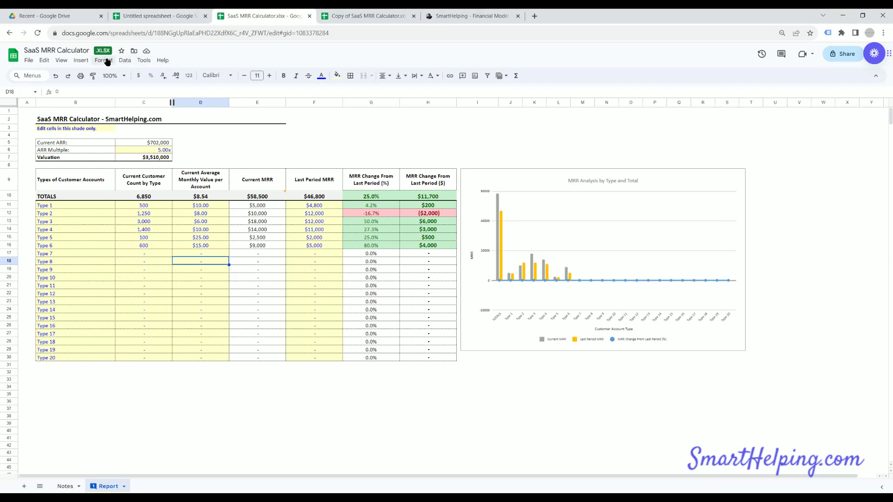
click(166, 17)
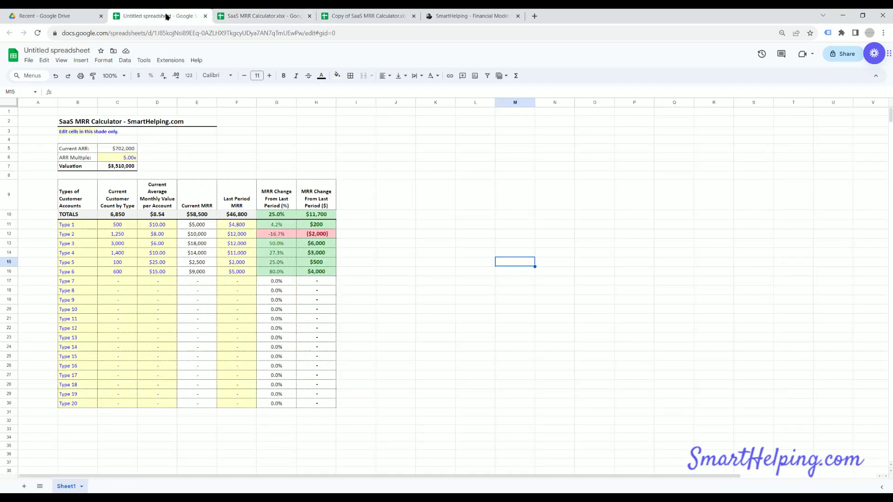
click(597, 236)
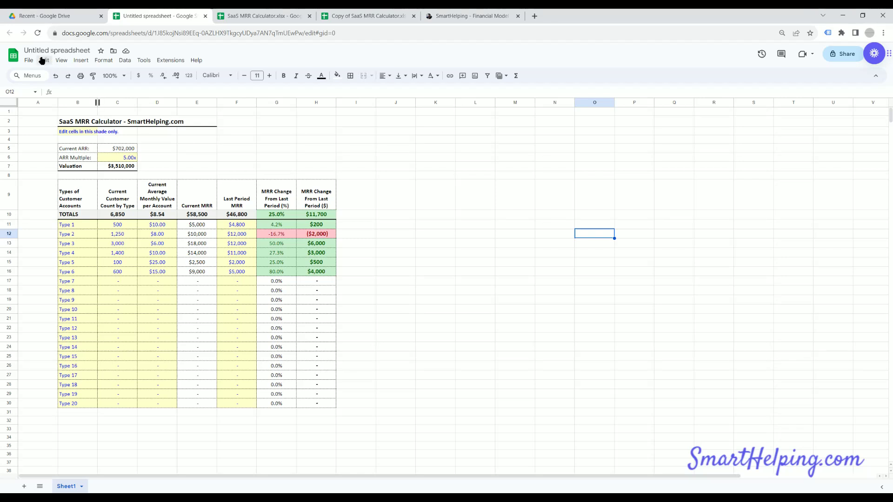
Create another blank Google Sheet from Drive's New menu.
click(62, 15)
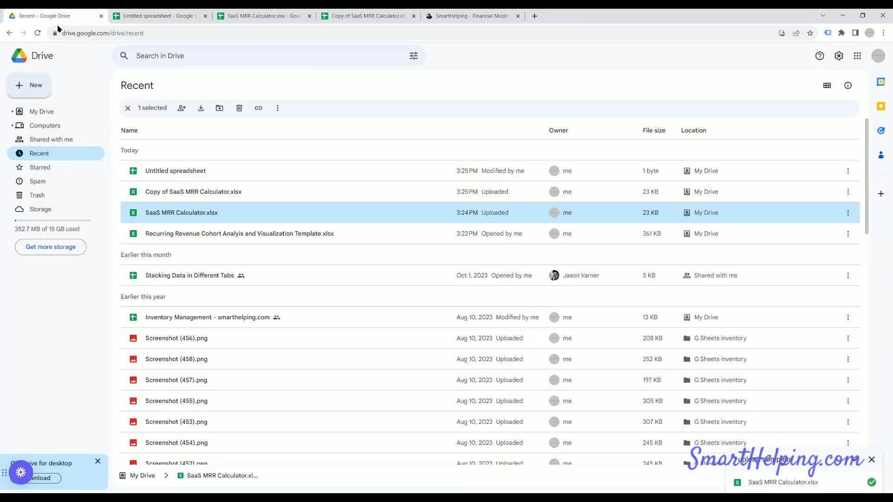
click(42, 86)
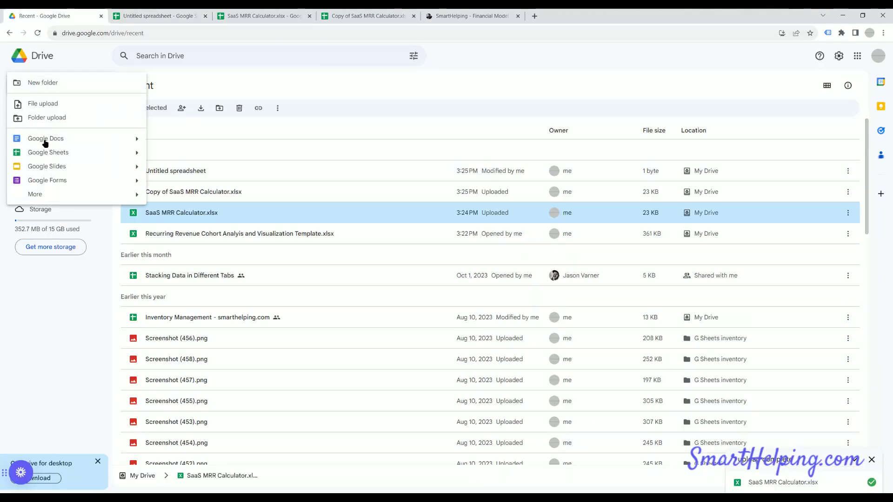
click(126, 154)
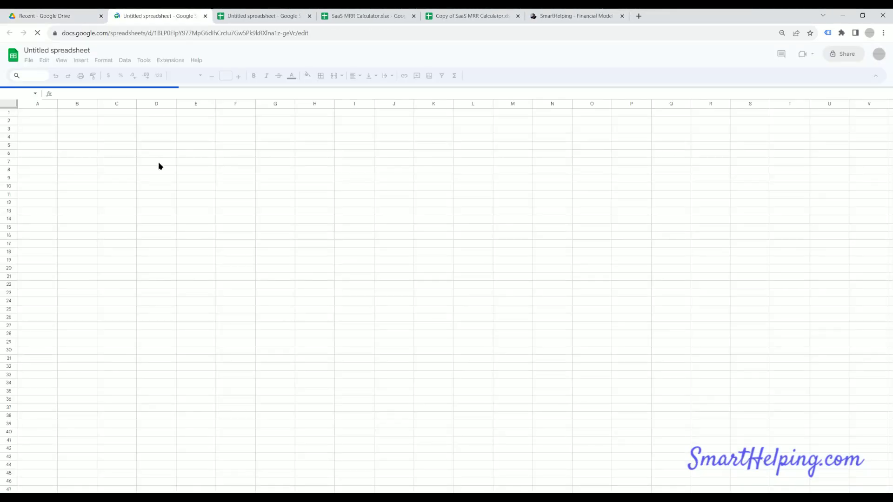
Mark out range A1:I19 in the blank sheet where the table would go, then return to the xlsx.
click(159, 166)
click(312, 229)
drag(38, 112, 197, 187)
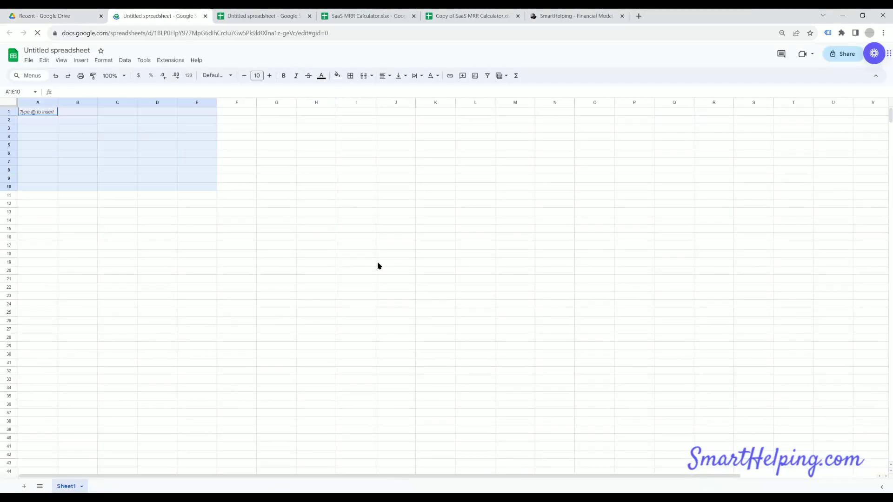
shift+click(377, 263)
click(99, 138)
click(38, 113)
shift+click(374, 263)
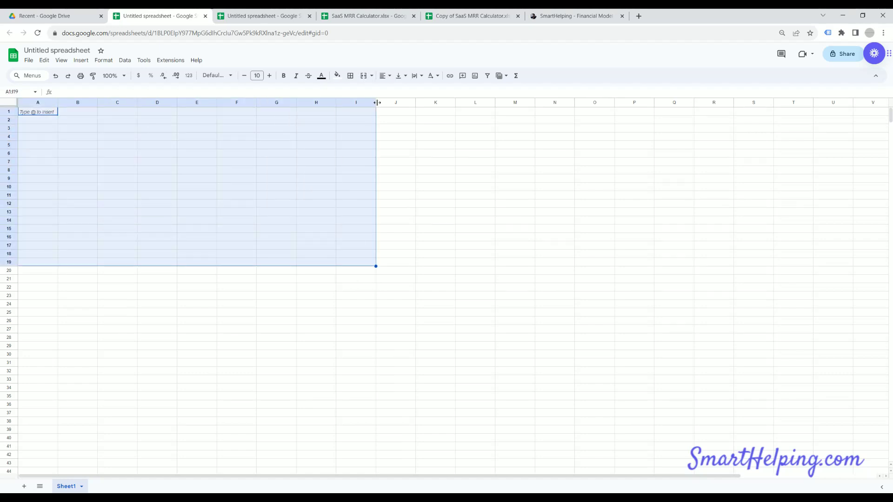
click(371, 17)
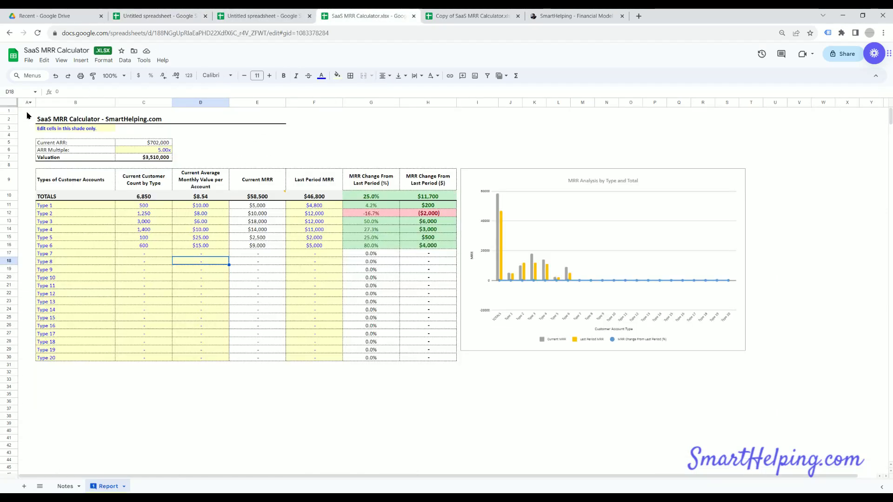
Select the calculator range A1:Q35, then check Extensions > Macros in the new blank spreadsheet.
drag(27, 115, 690, 396)
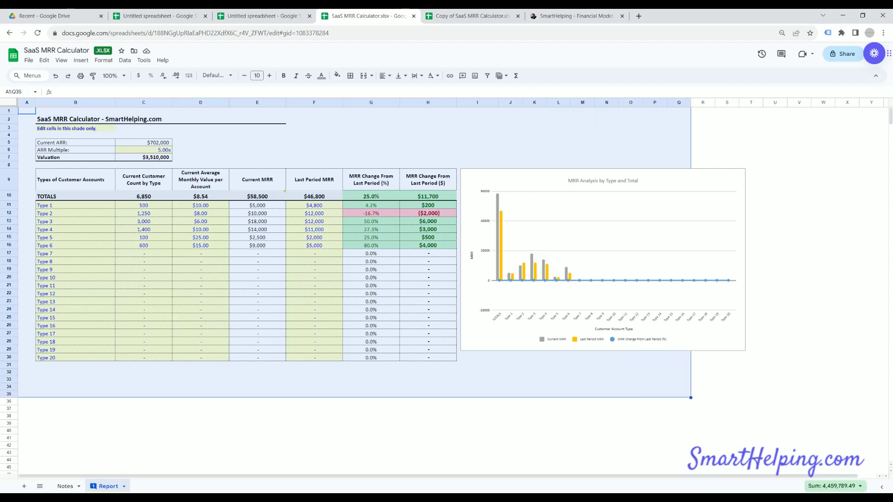
click(459, 426)
click(160, 16)
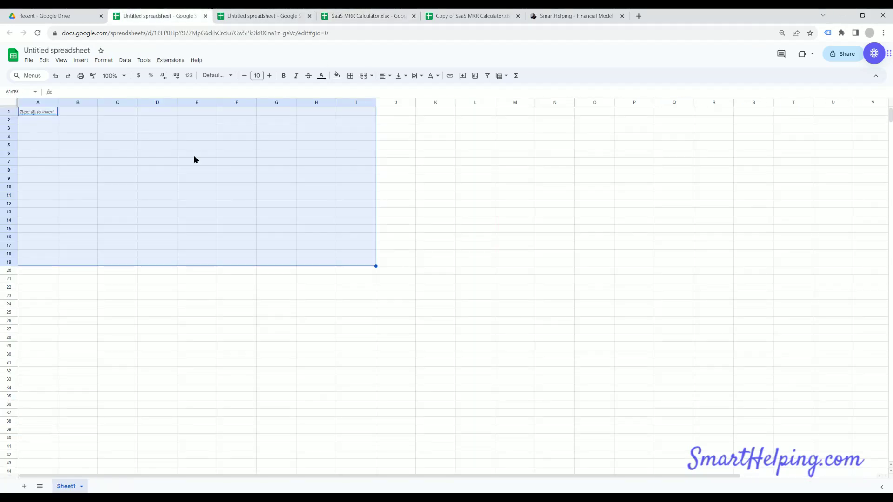
click(193, 168)
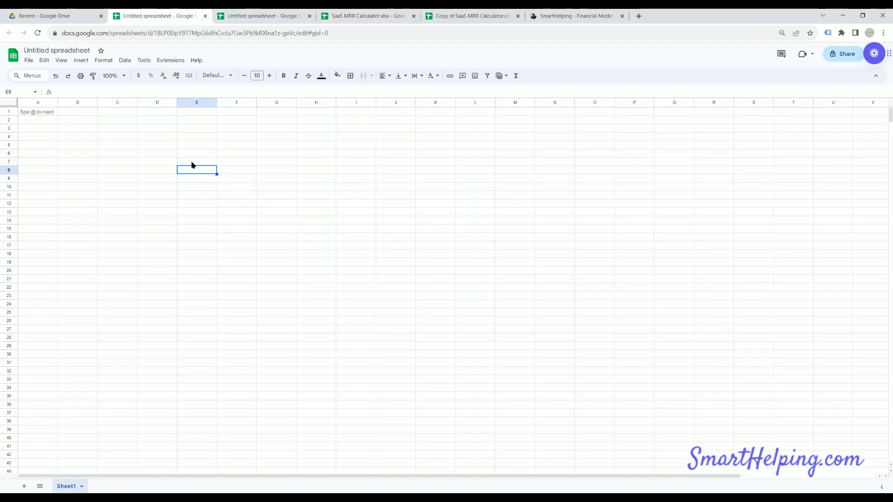
click(172, 61)
mouse_move(178, 88)
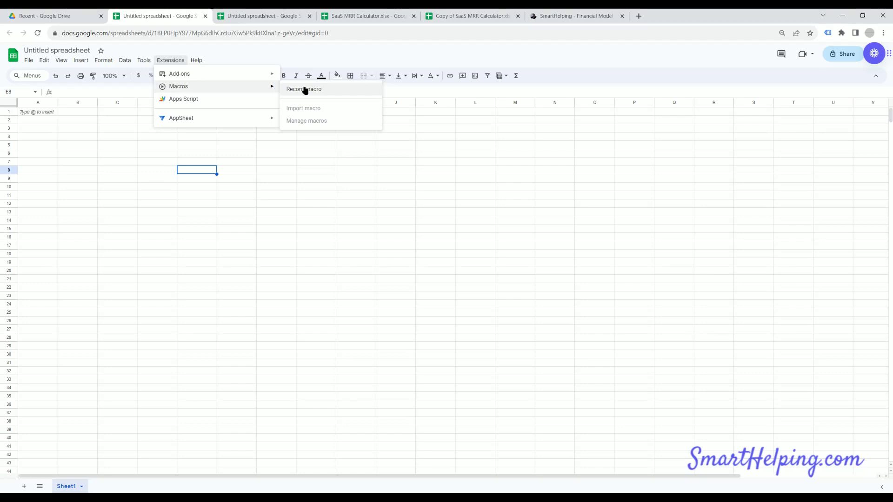
click(306, 214)
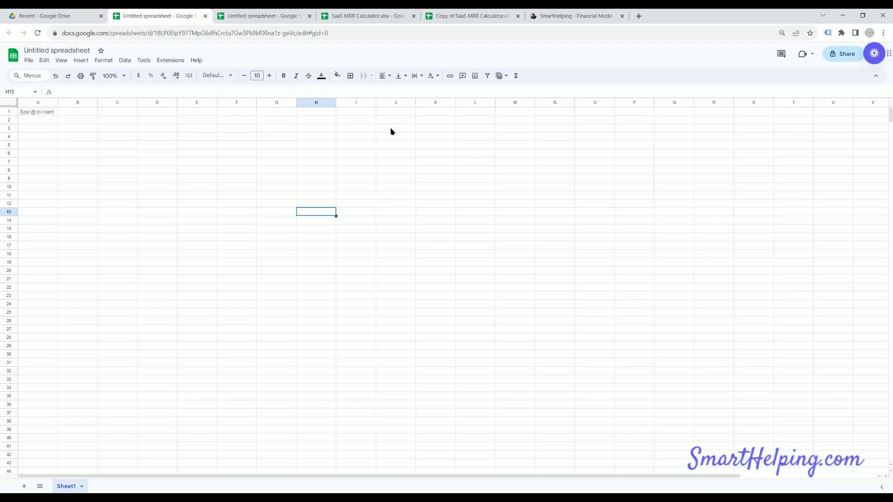
On SmartHelping, view the Accountant templates, then the Financial Model Templates with SaaS / Subscription models.
click(570, 17)
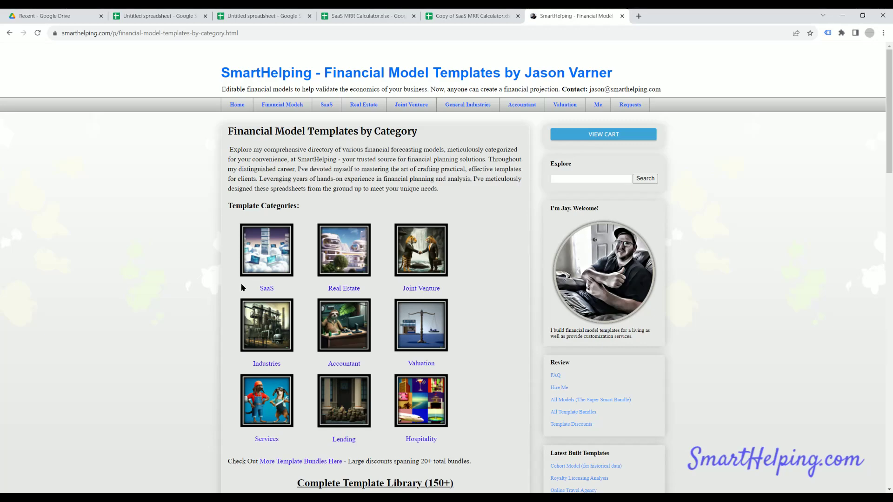
click(345, 339)
scroll(261, 257, down, 20)
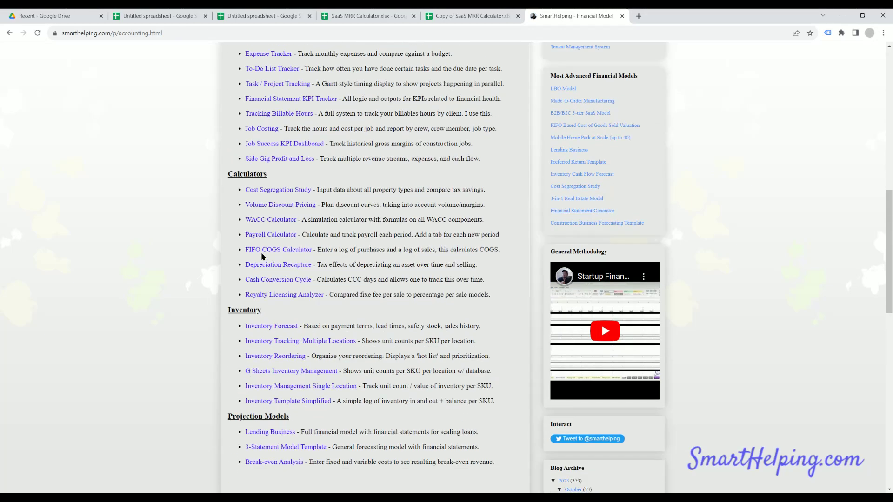
scroll(261, 256, up, 20)
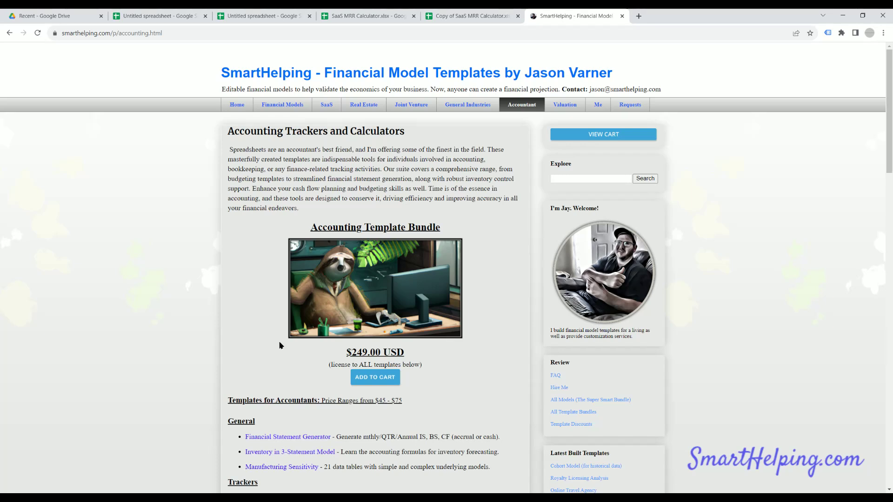
click(292, 105)
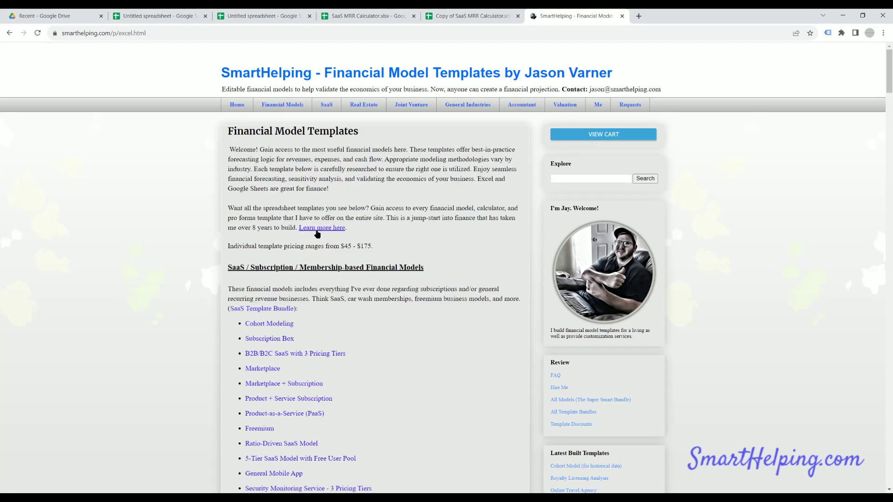
From Home, open the Complete Template Library: the $999.00 Super Smart Bundle of 150+ templates.
click(236, 107)
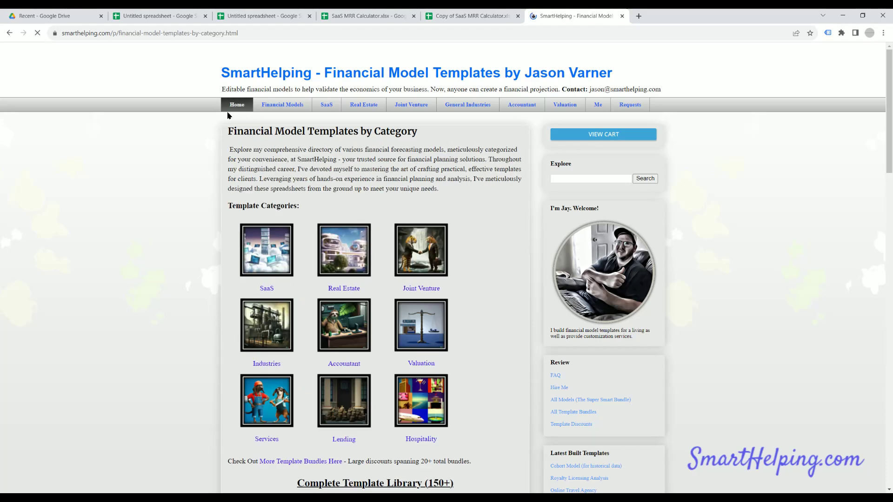
scroll(335, 219, down, 7)
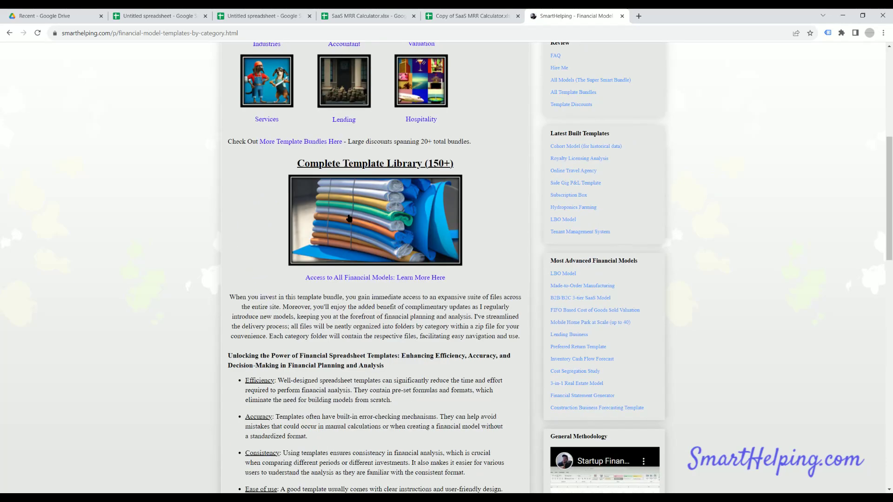
click(390, 211)
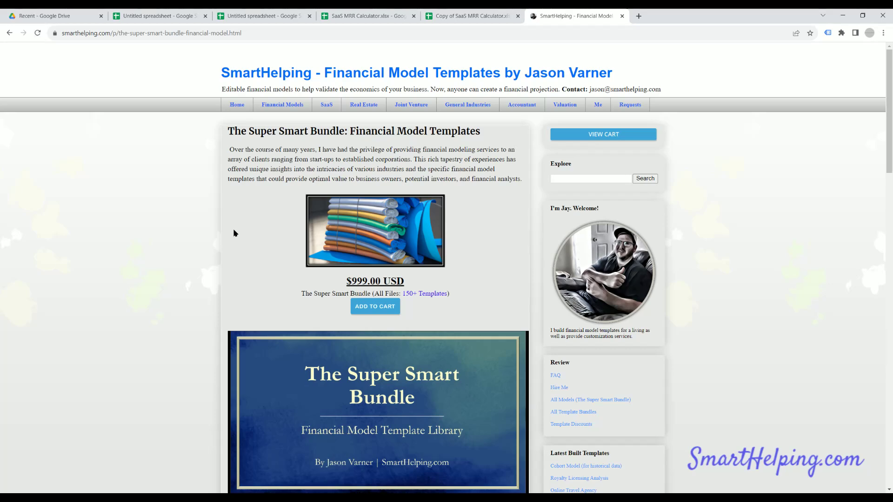
scroll(234, 233, down, 3)
scroll(284, 332, up, 3)
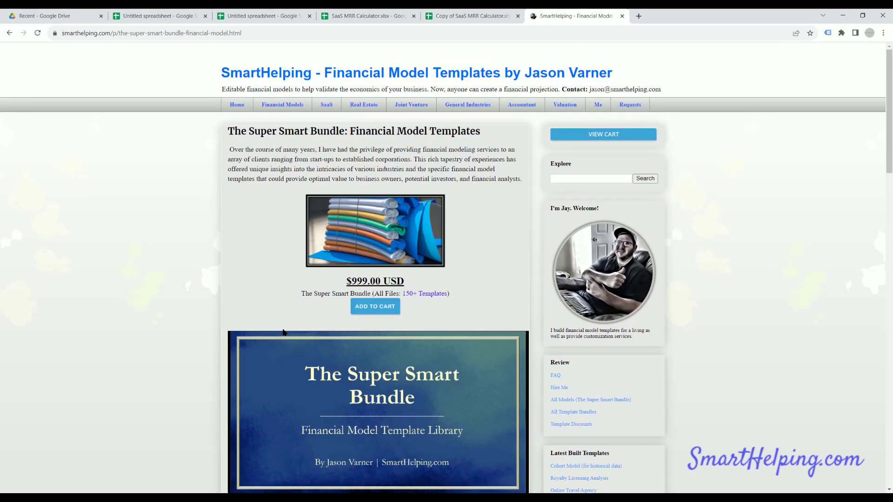